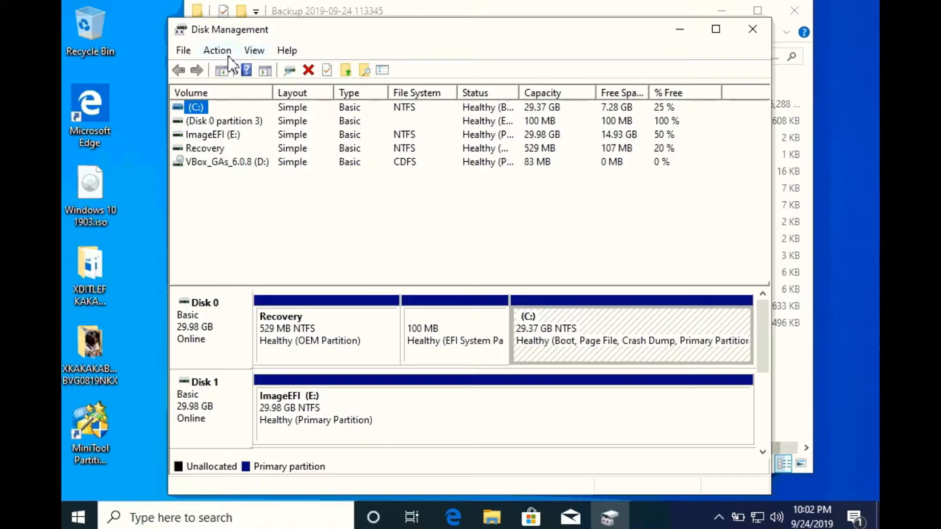
left_click(228, 55)
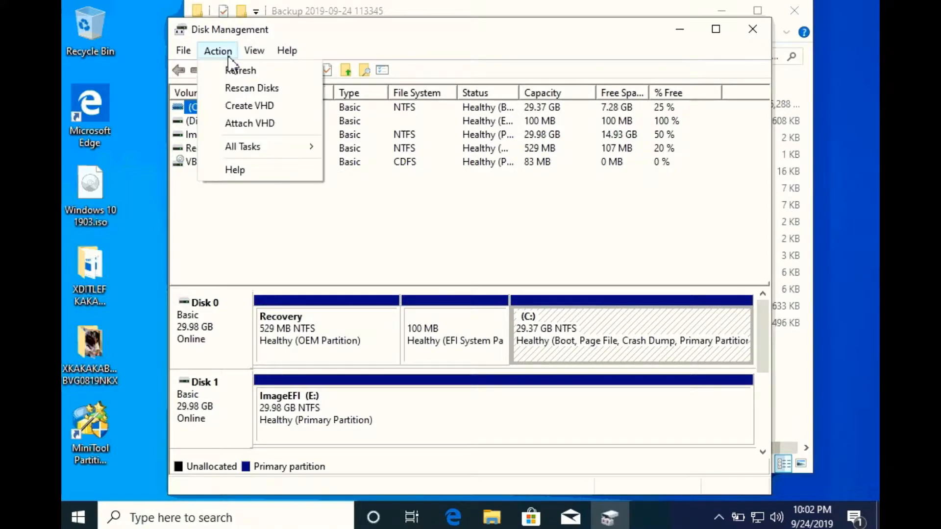
left_click(239, 124)
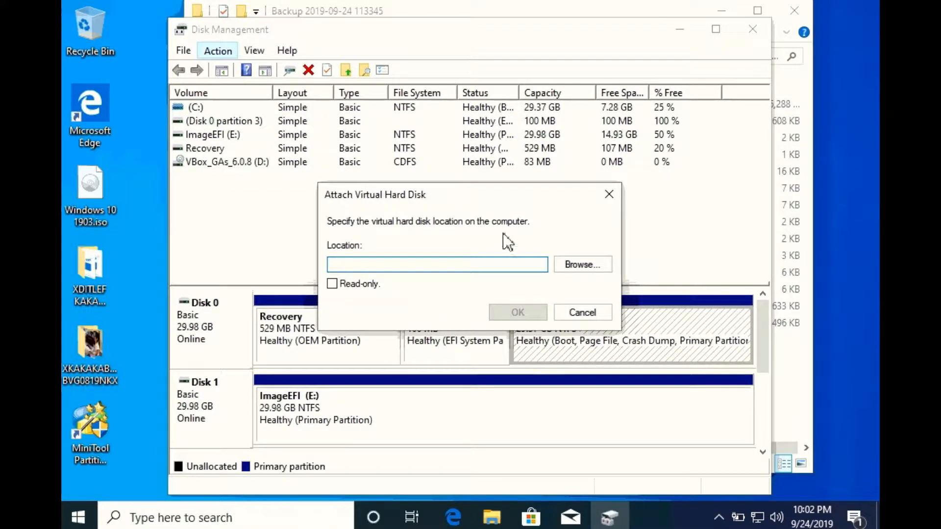
left_click(566, 263)
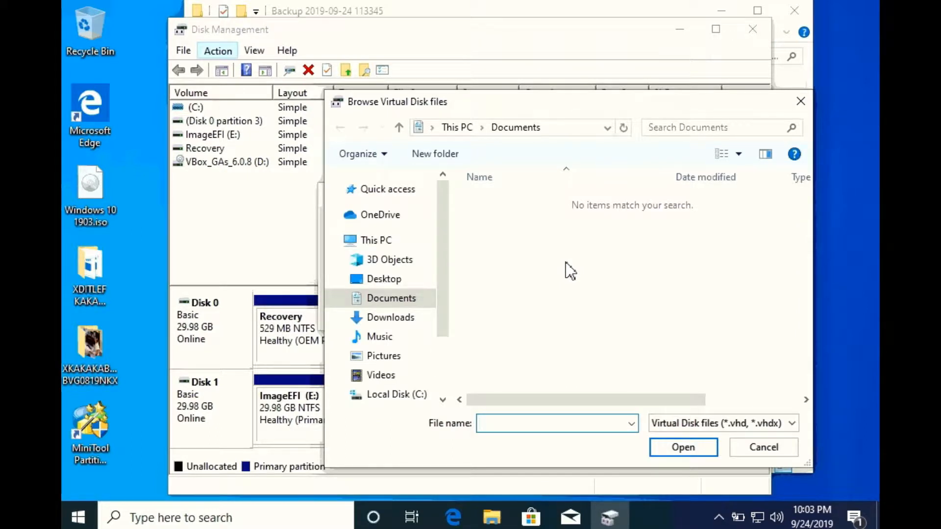
scroll(445, 359, "down", 4)
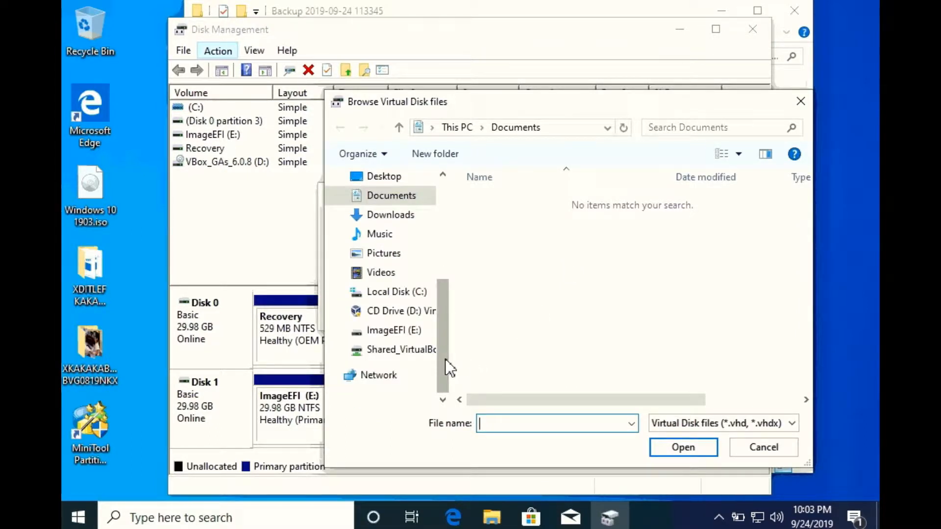
left_click(357, 334)
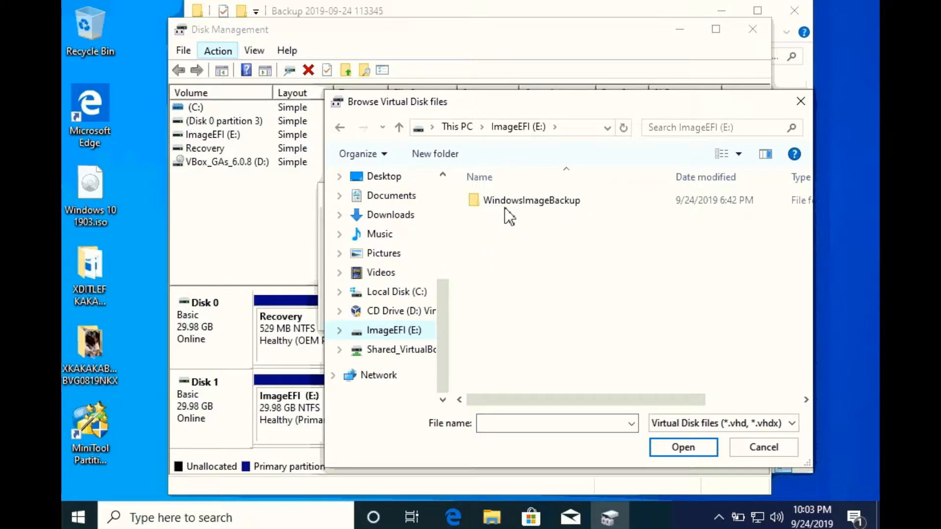
double_click(501, 202)
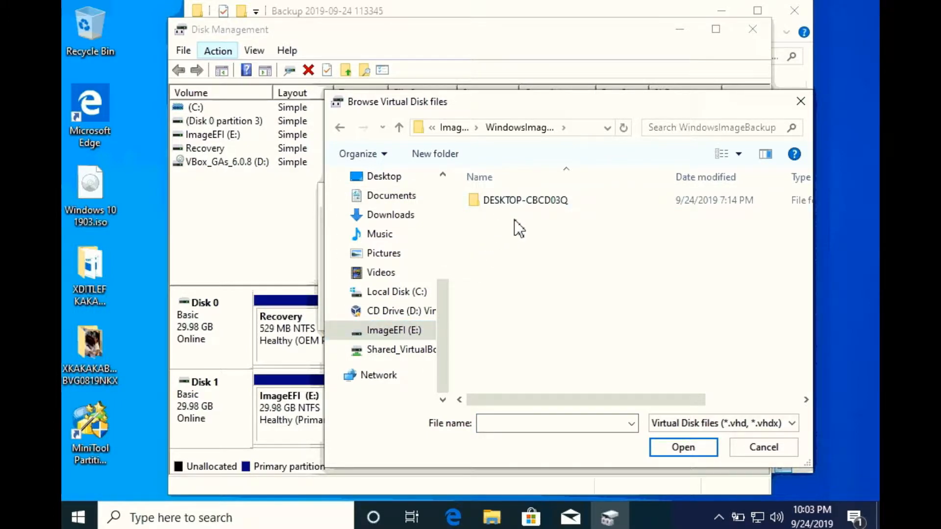
double_click(521, 200)
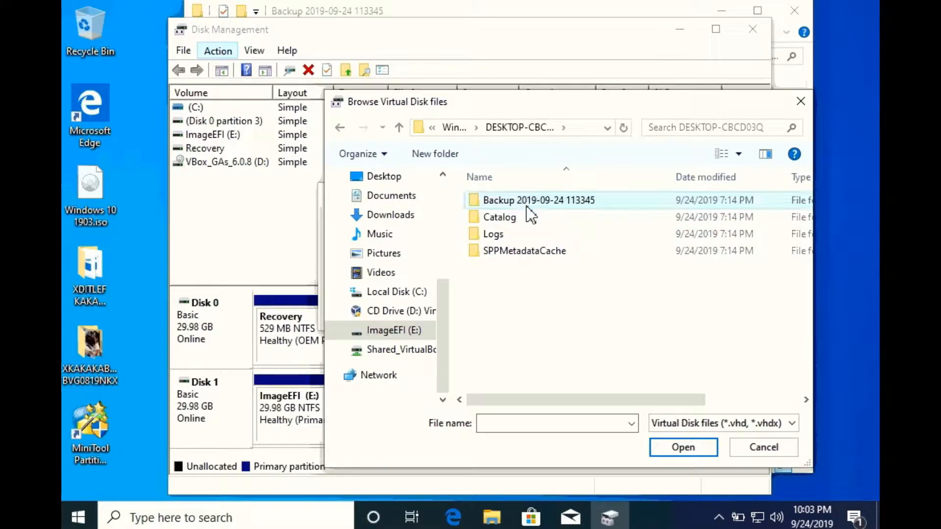
double_click(527, 201)
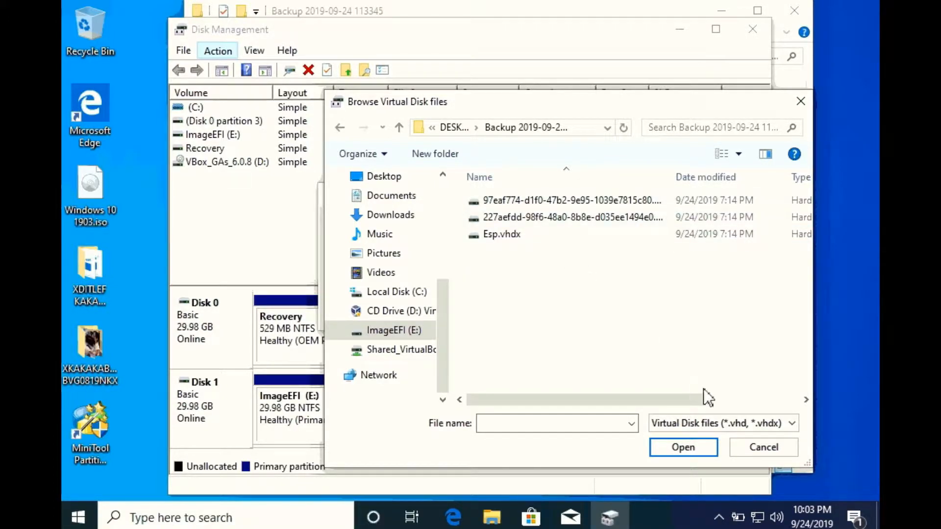
- Attach the largest virtual disk file in the backup folder, the one starting with 97eaf774, without read-only mode
left_click(717, 400)
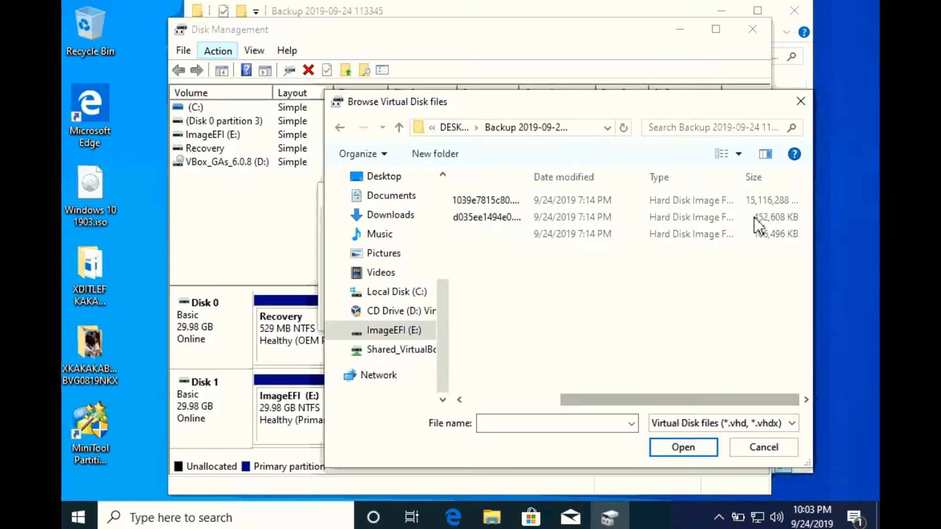
left_click(515, 201)
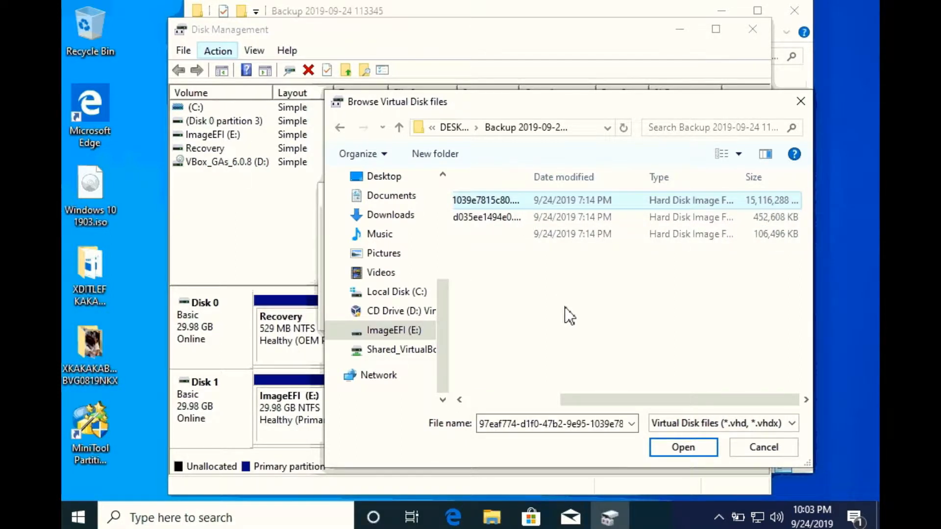
left_click(683, 447)
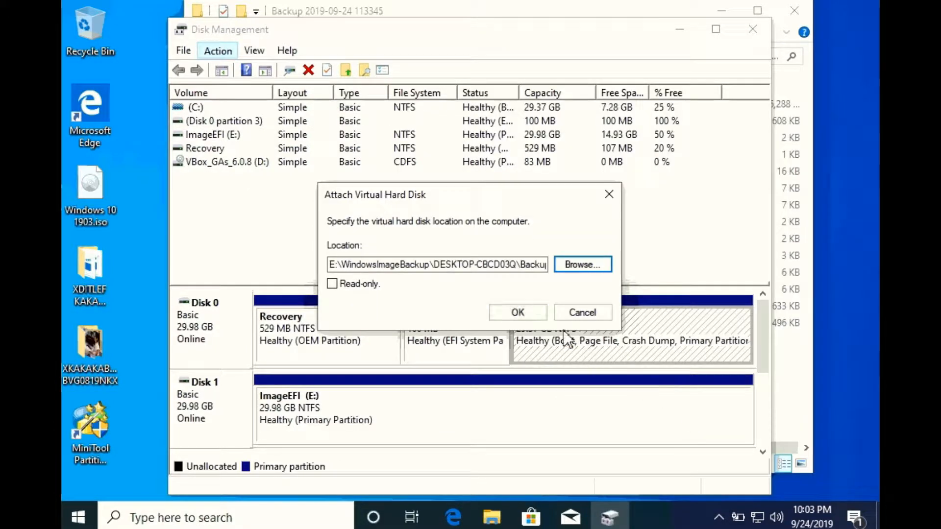
left_click(520, 313)
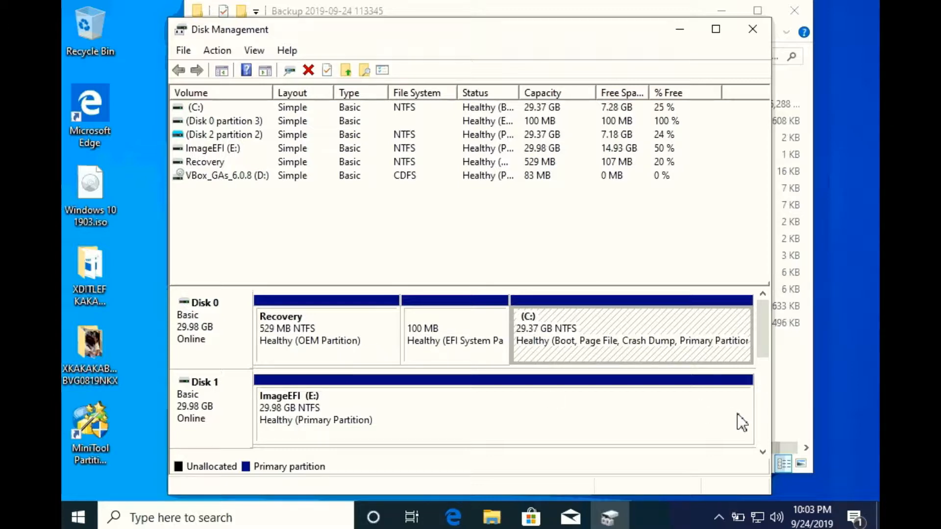
- Assign drive letter F to the 29.37 GB NTFS partition on Disk 2
left_click(761, 421)
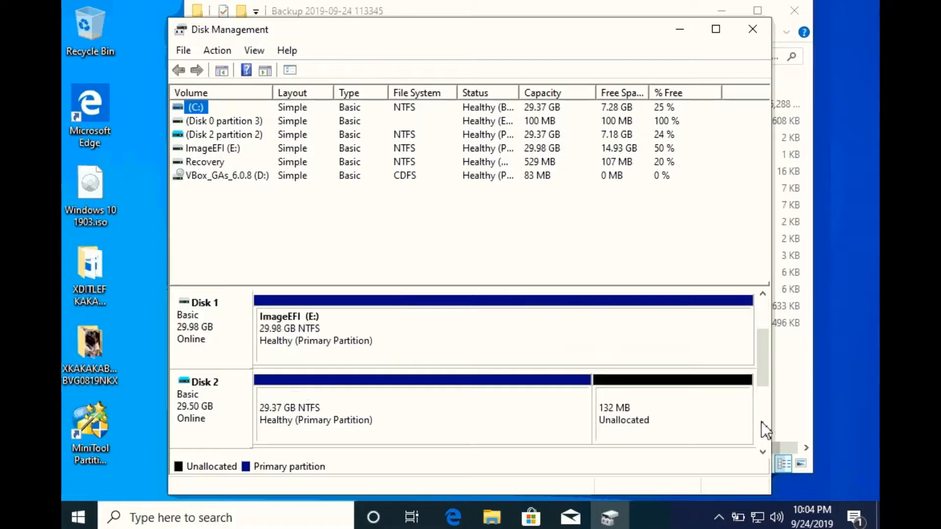
right_click(455, 398)
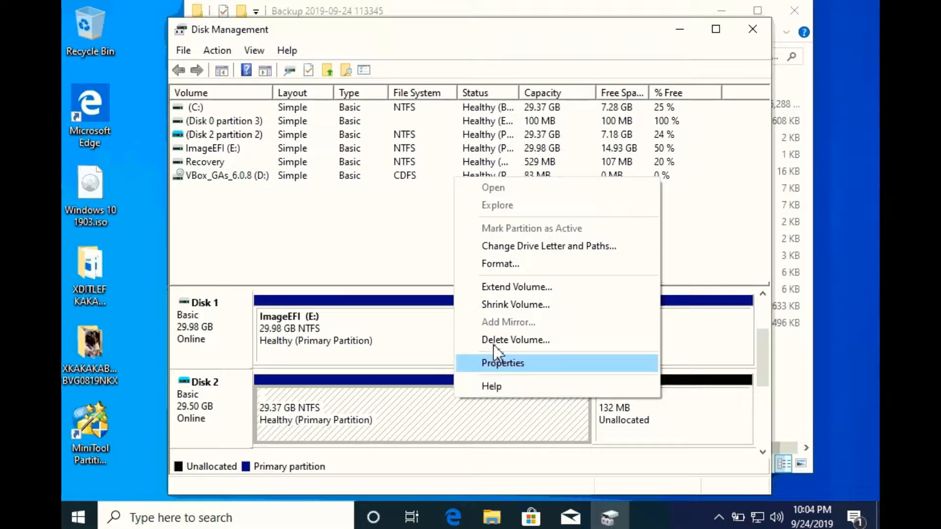
left_click(522, 246)
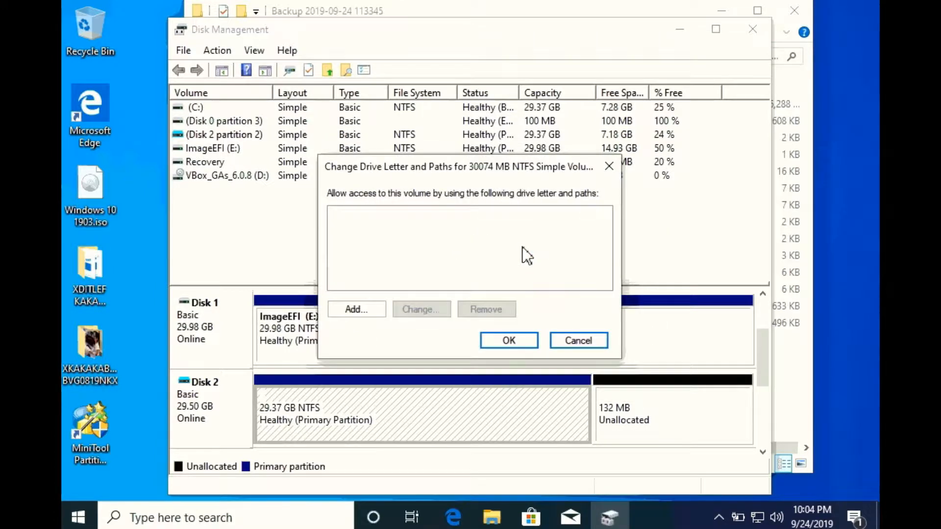
left_click(373, 310)
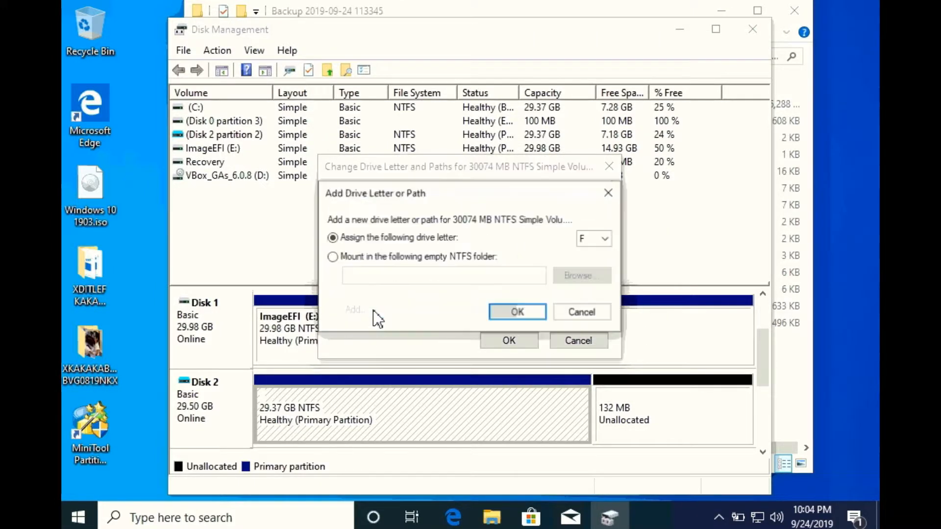
left_click(518, 313)
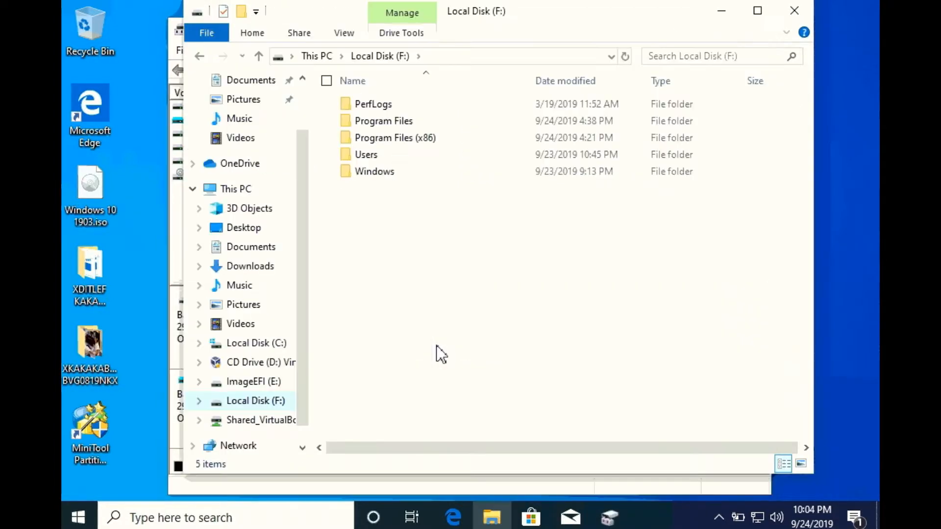
- Open the Users\WintesterUL80EFI\Desktop folder on Local Disk (F:)
left_click(363, 156)
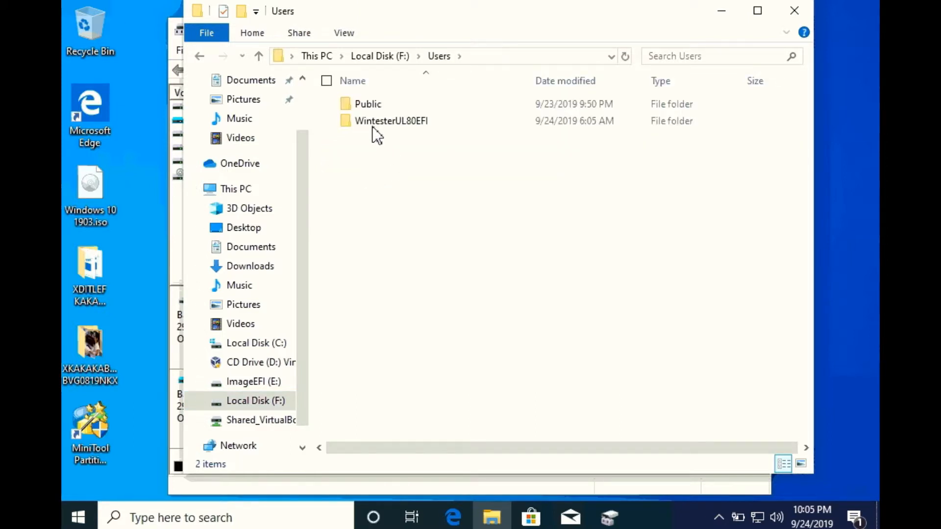
double_click(371, 121)
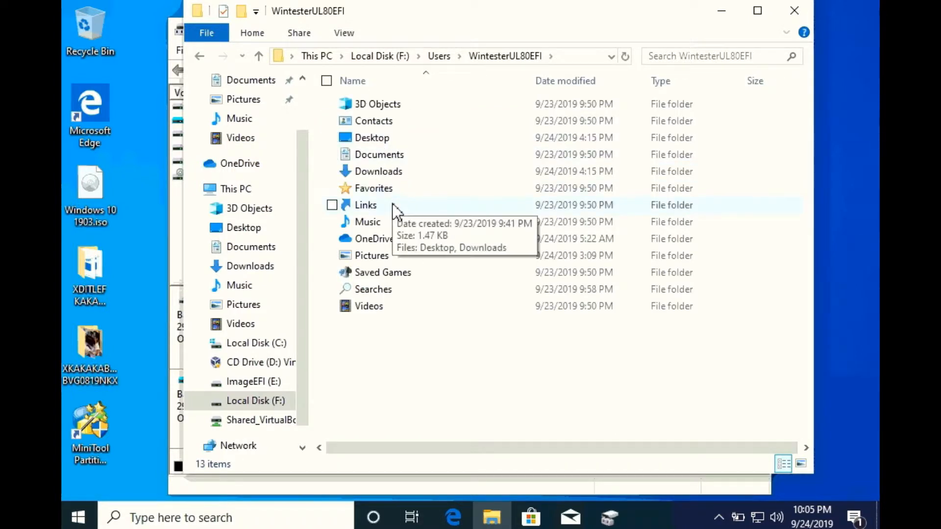
double_click(381, 138)
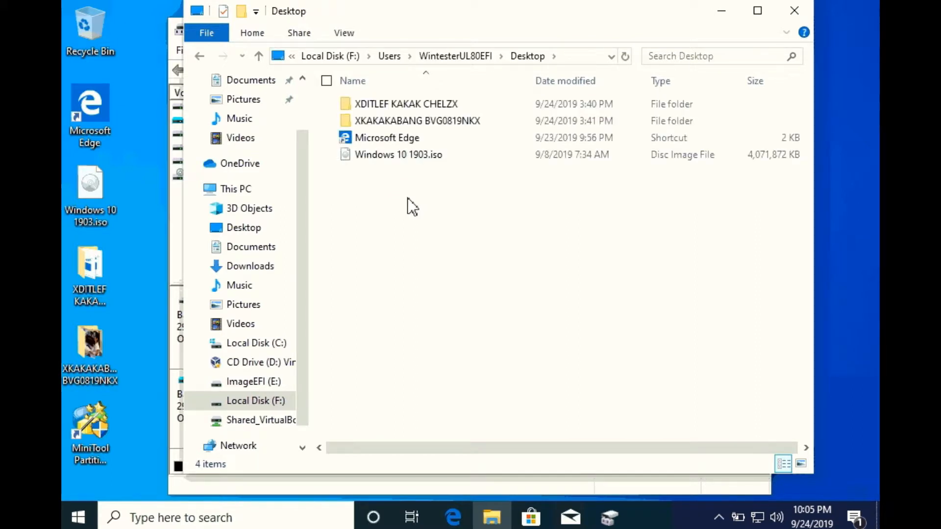
- Permanently delete Windows 10 1903.iso and the XKAKAKABANG BVG0819NKX and XDITLEF KAKAK CHELZX folders from the mounted image's Desktop folder
left_click(333, 153)
left_click(333, 122)
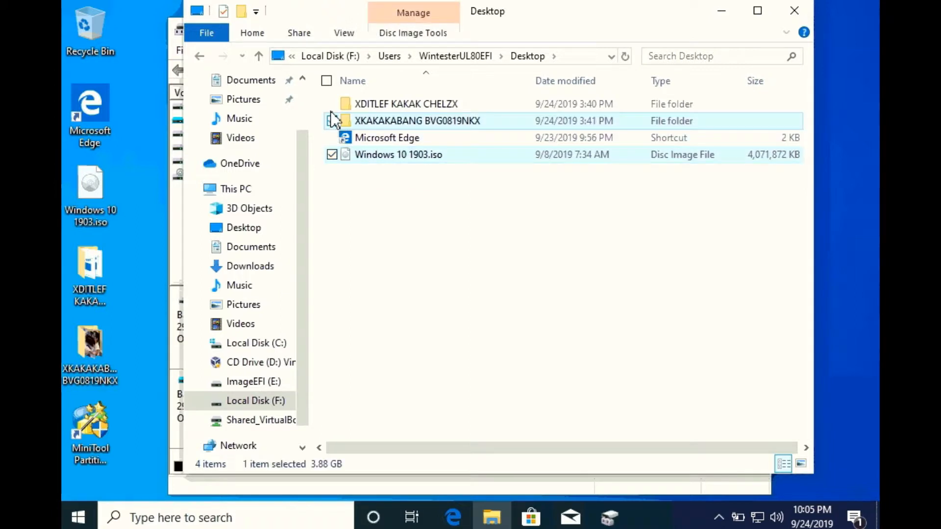
left_click(332, 104)
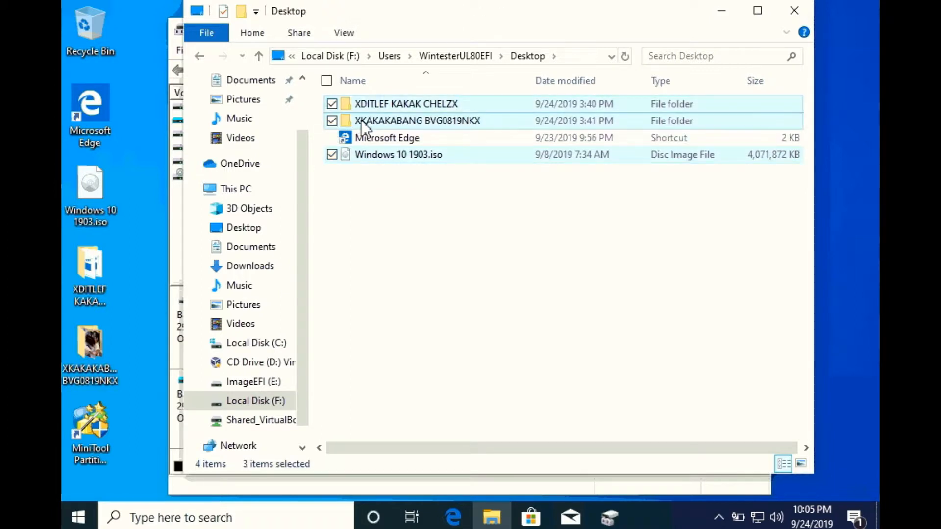
left_click(361, 120, "ctrl")
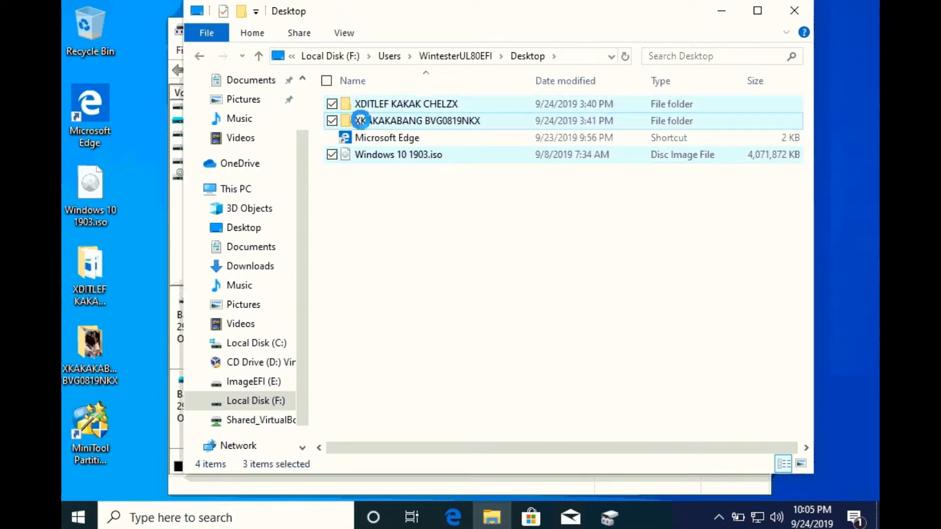
right_click(361, 123)
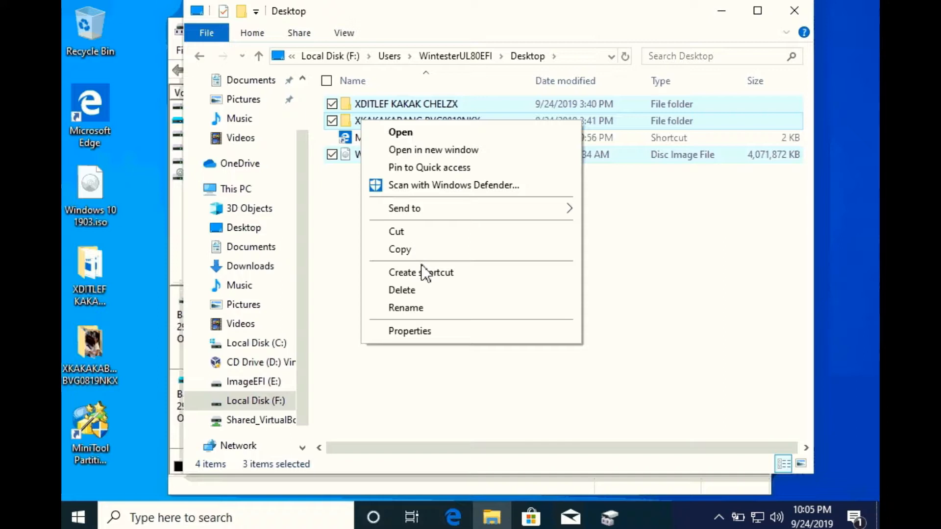
left_click(424, 289)
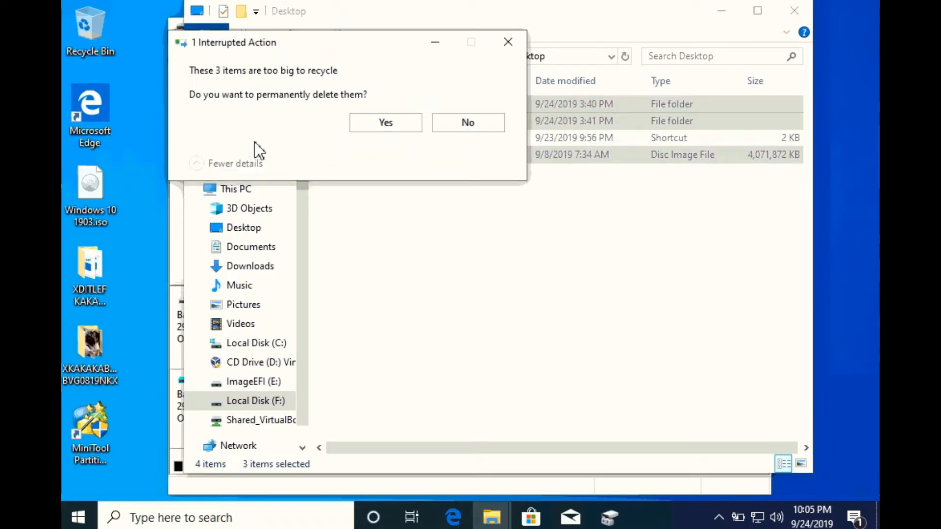
left_click(385, 123)
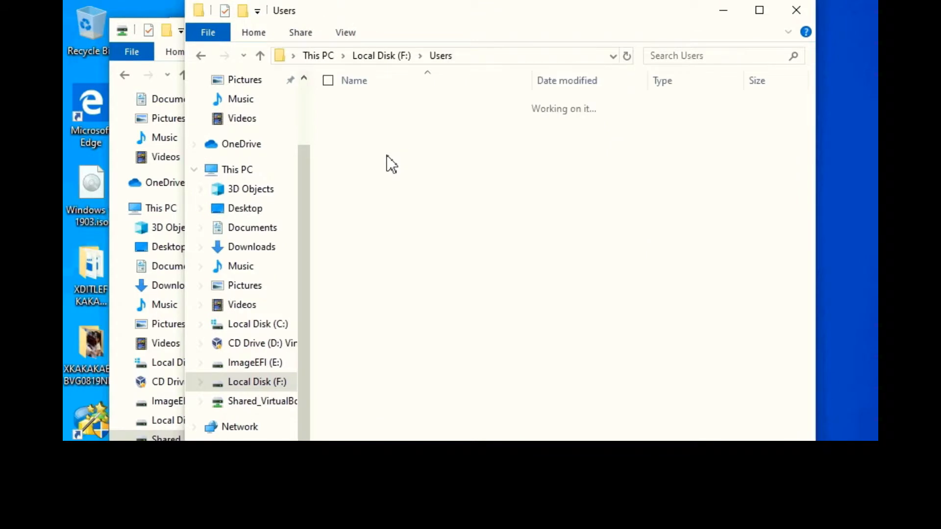
- Paste the copied content into the Users\WintesterUL80EFI\Desktop folder on drive F
double_click(395, 122)
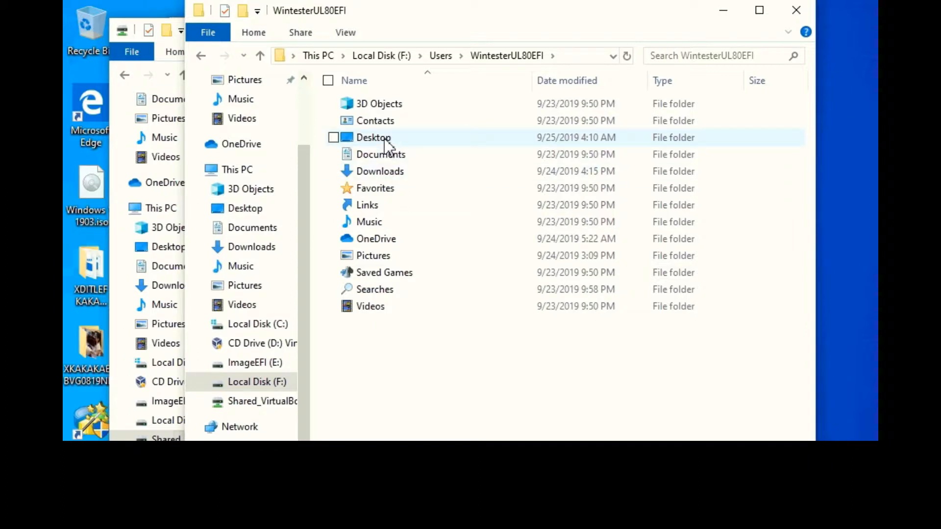
left_click(388, 140)
key("Return")
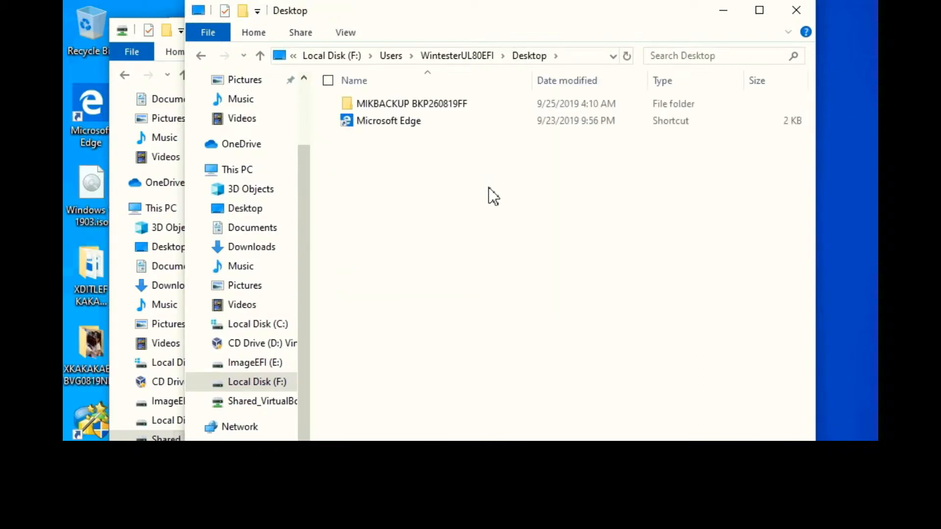
right_click(490, 187)
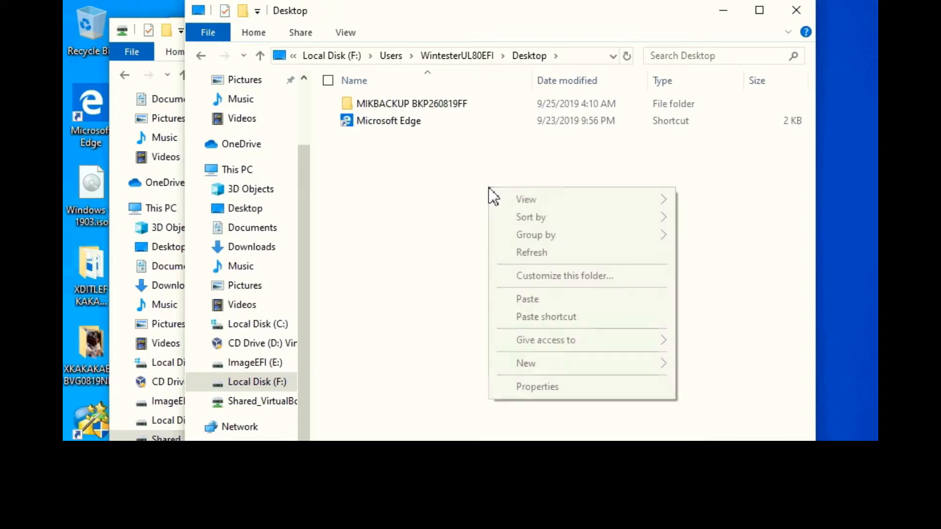
left_click(541, 300)
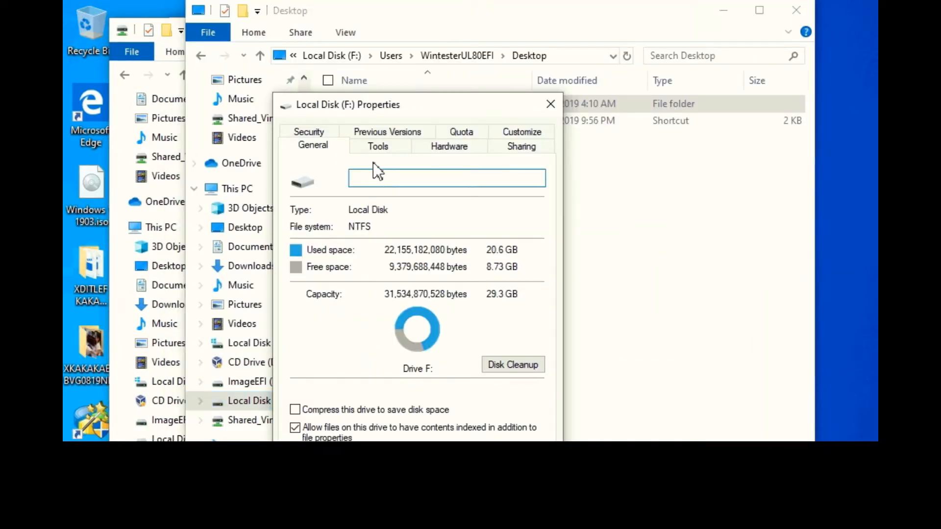
- Optimize virtual hard drive F using the drive optimization tool from its properties
left_click(378, 147)
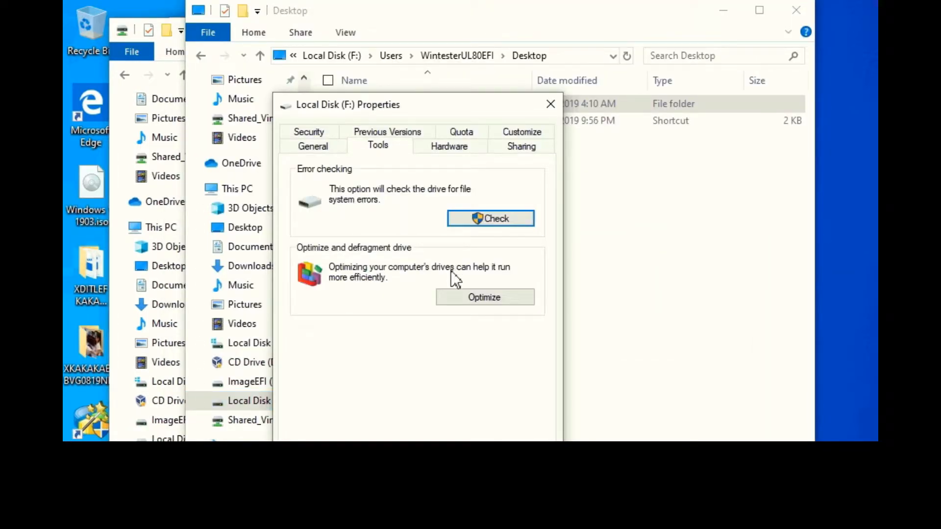
left_click(461, 300)
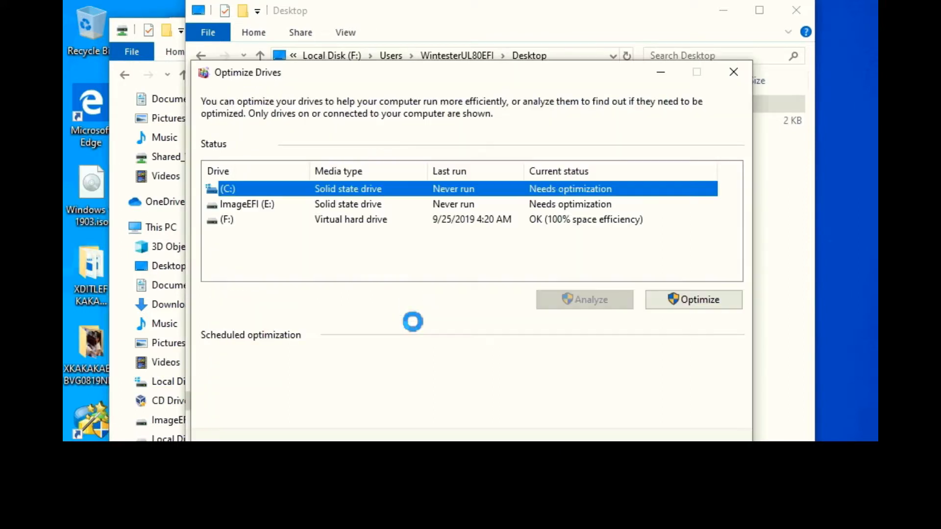
left_click(470, 224)
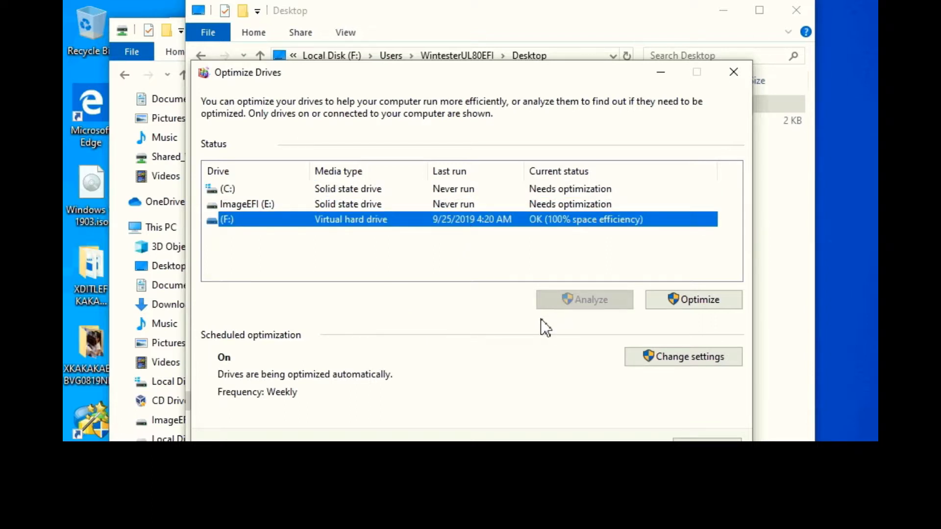
left_click(667, 301)
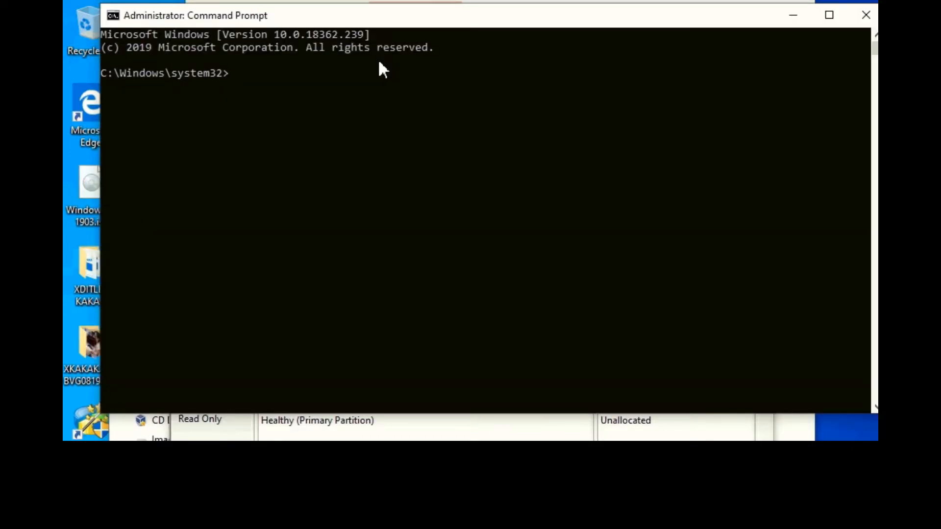
- Start DiskPart in the elevated command prompt and list the available disks
type("diskpart")
key("Return")
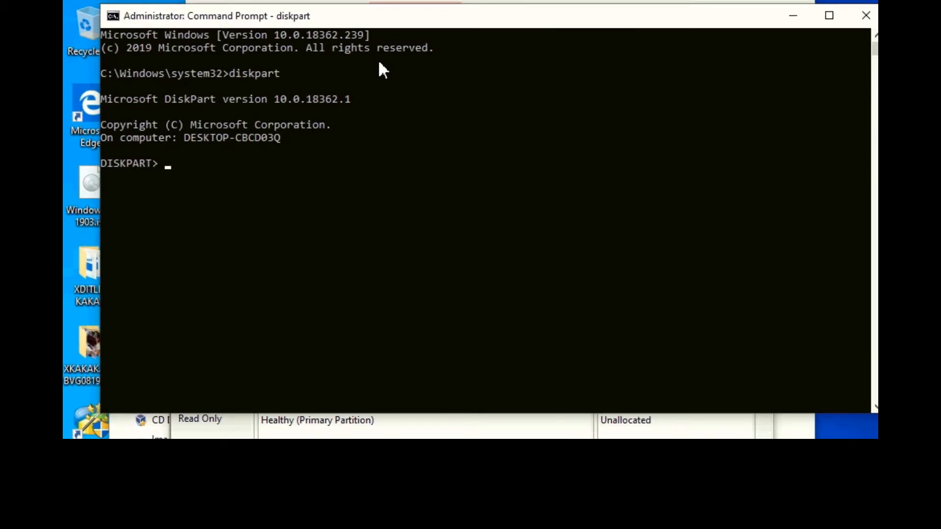
type("list disk")
key("Return")
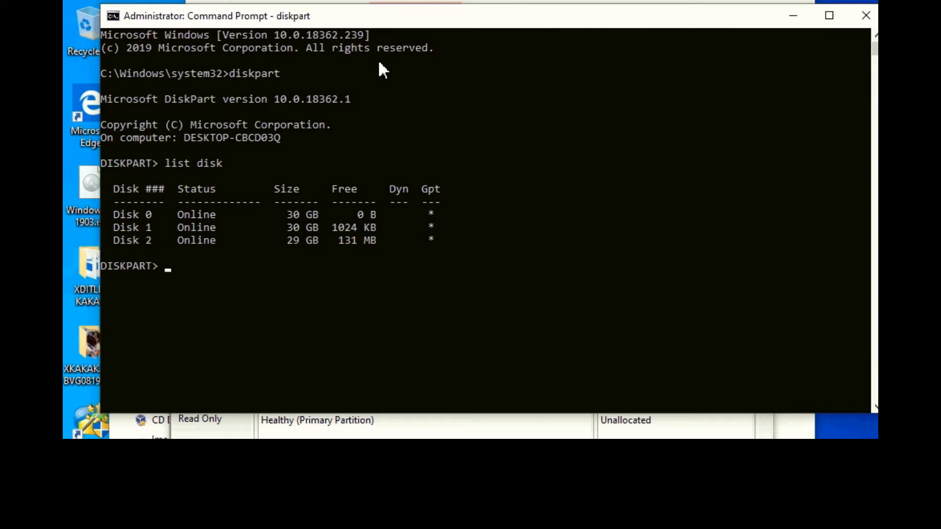
- Select disk 2 in DiskPart and list the volumes
type("select disk 2")
key("Return")
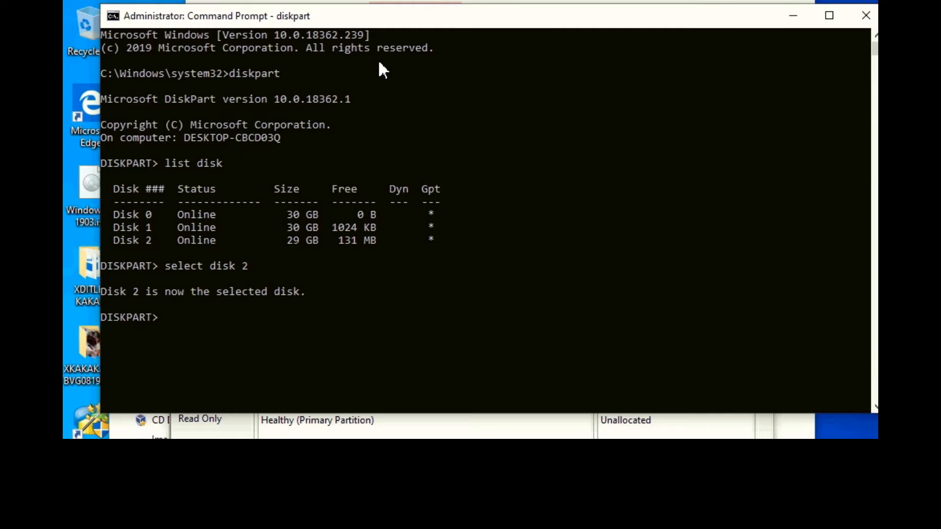
type("list volume")
key("Return")
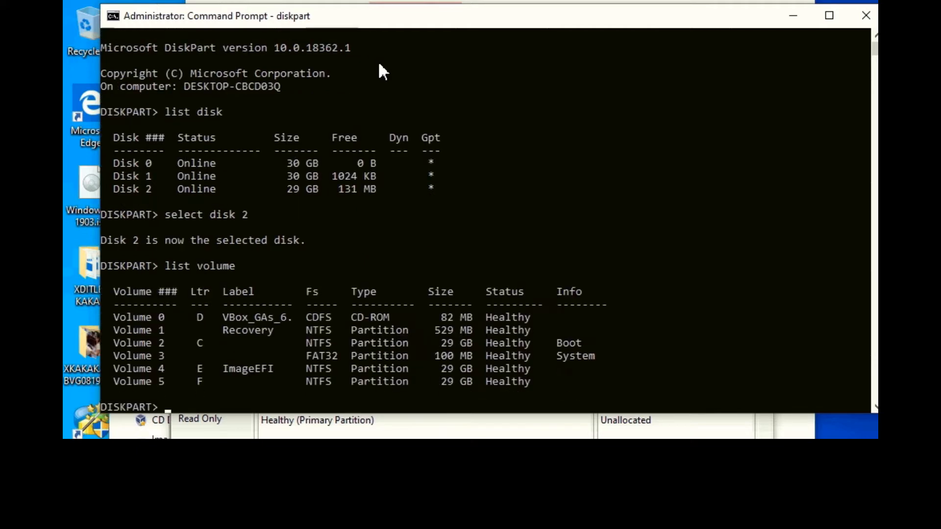
key("Return")
key("Return")
key("Return")
key("Return")
key("Return")
key("Return")
key("Return")
key("Return")
key("Return")
key("Return")
key("Return")
key("Return")
key("Return")
key("Return")
type("selec")
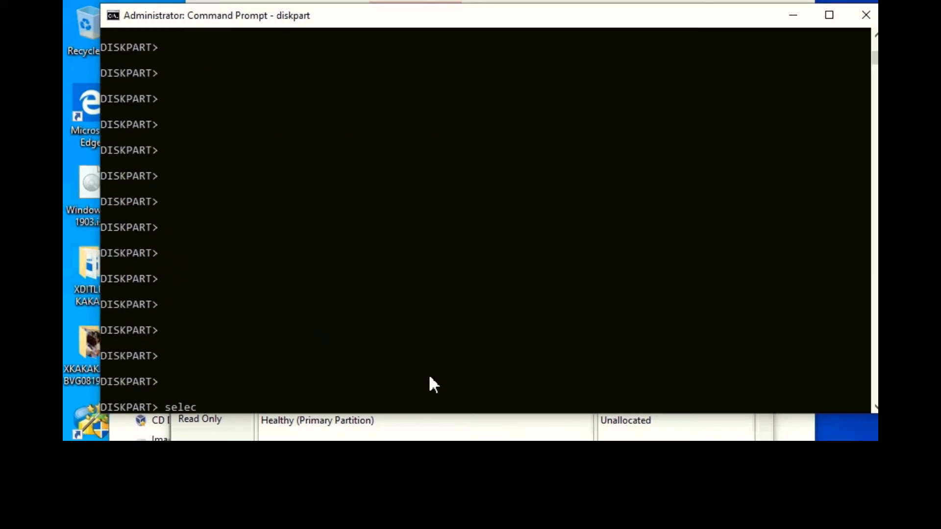
type("t vdisk file=\"")
key("ctrl+v")
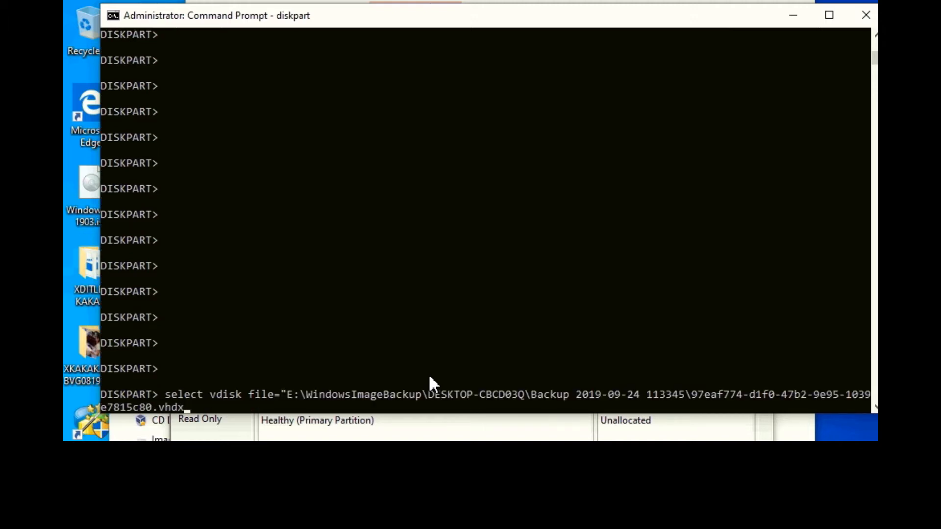
type("\"")
key("Return")
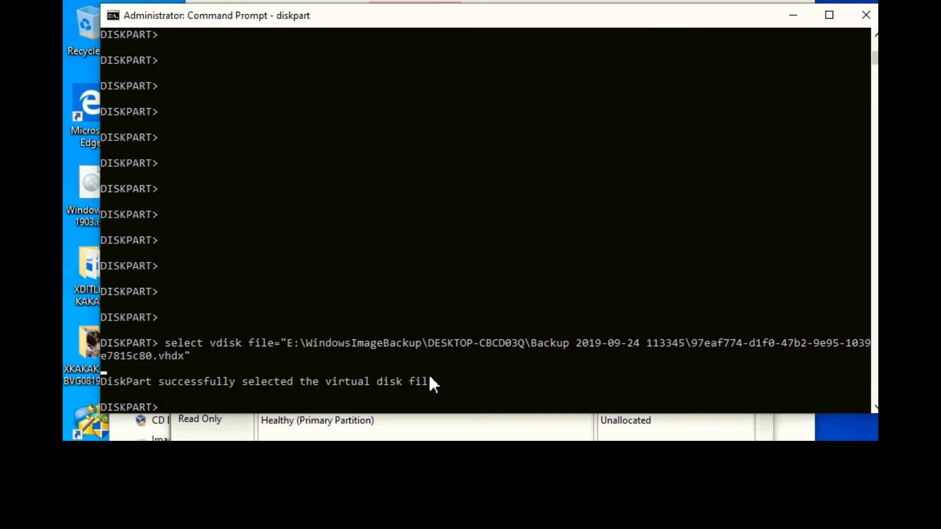
type("compact vdisk")
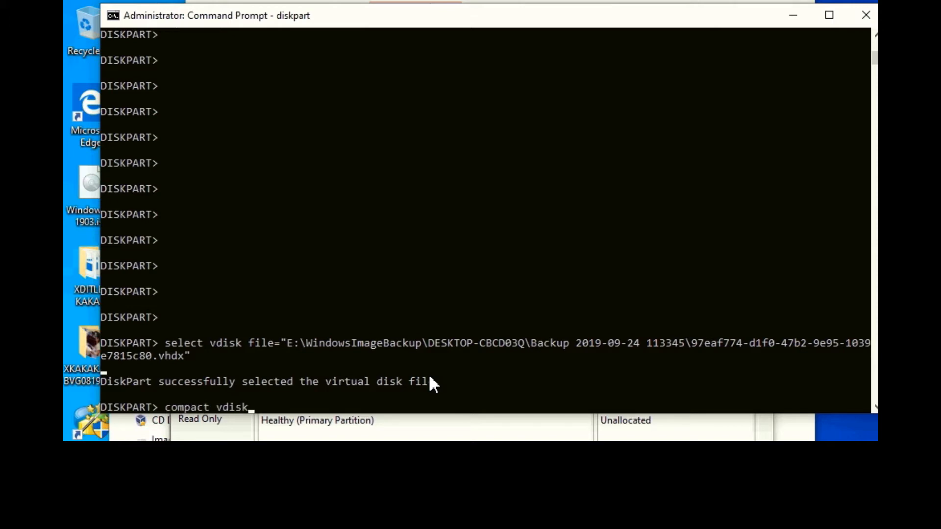
key("Return")
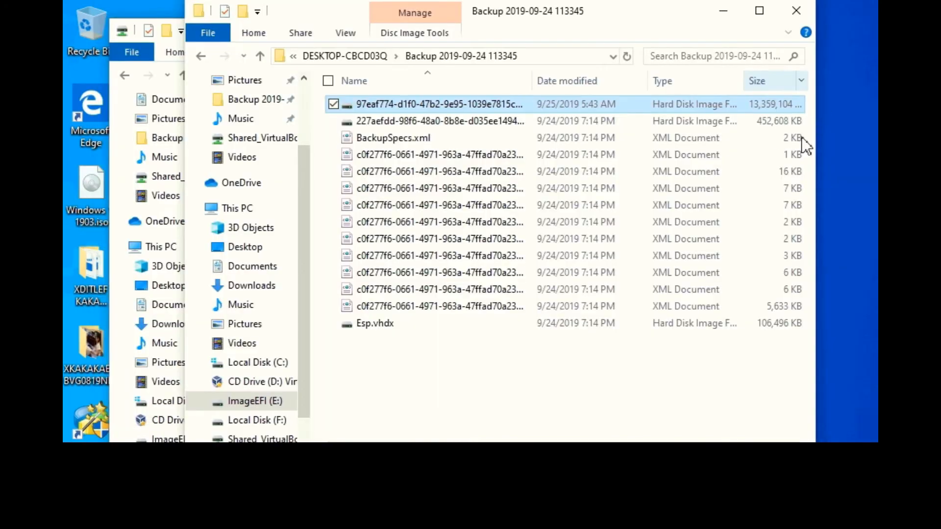
left_click(487, 103)
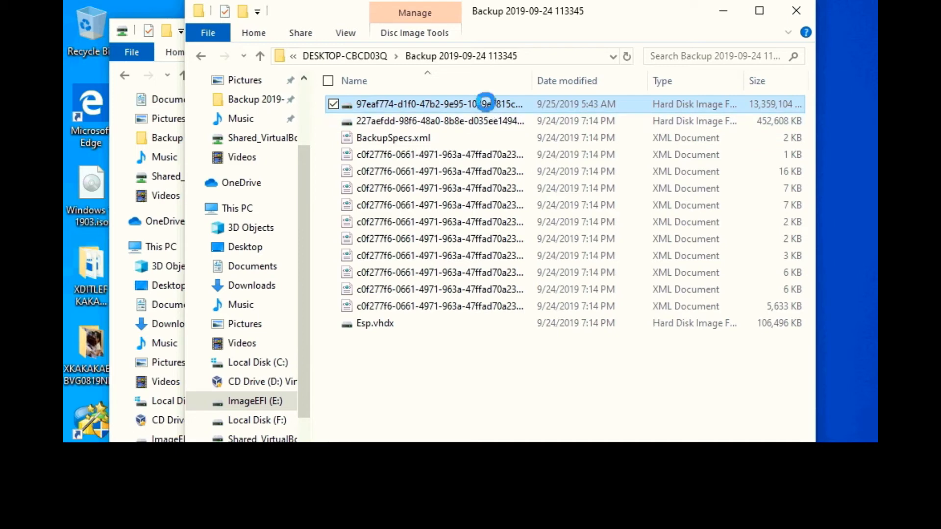
right_click(486, 102)
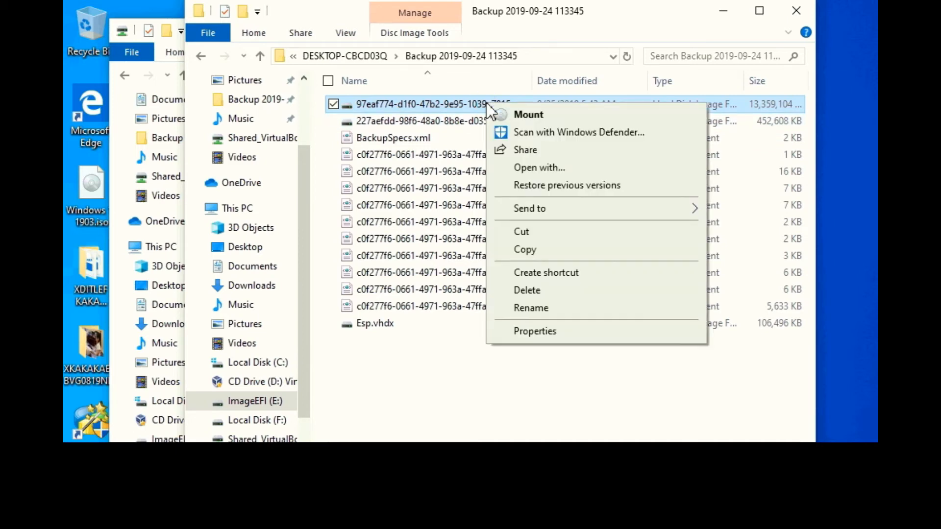
left_click(548, 332)
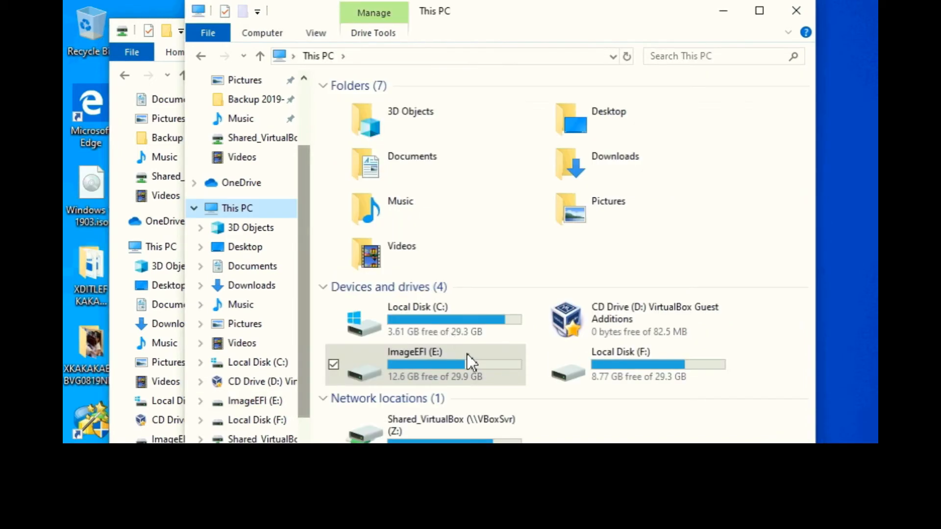
- Check the used and free space of ImageEFI (E:) in its properties and close them
left_click(463, 360)
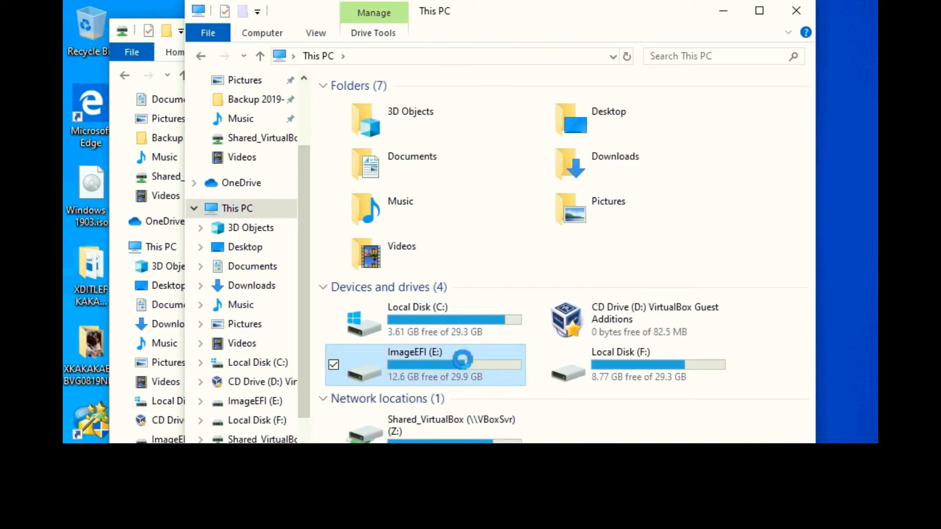
right_click(463, 360)
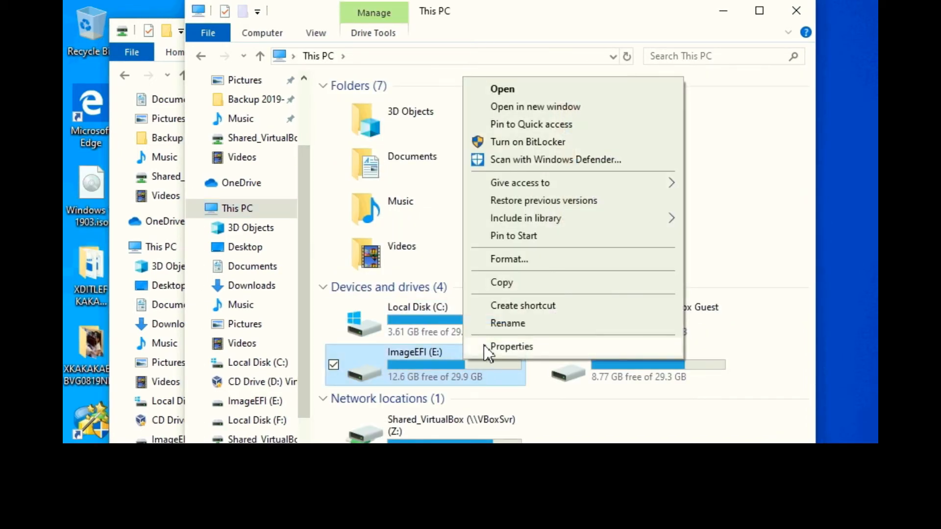
left_click(510, 346)
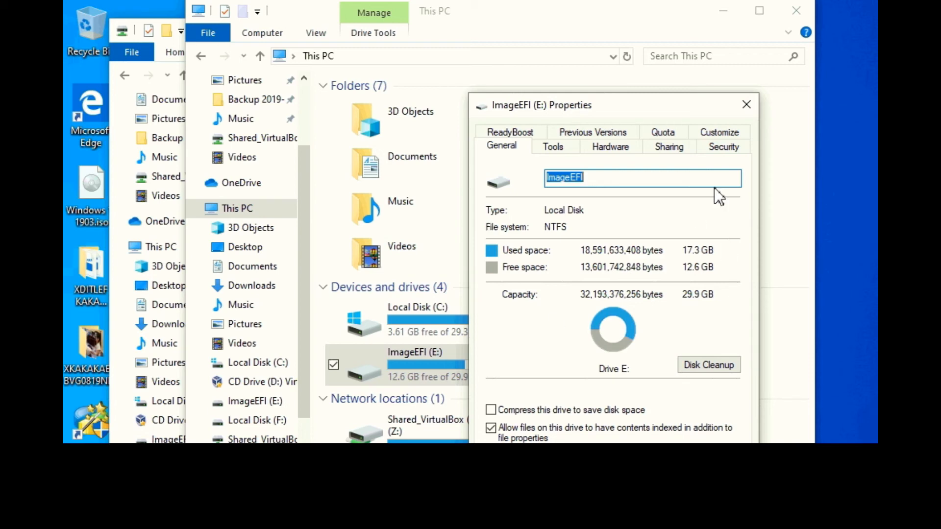
key("Escape")
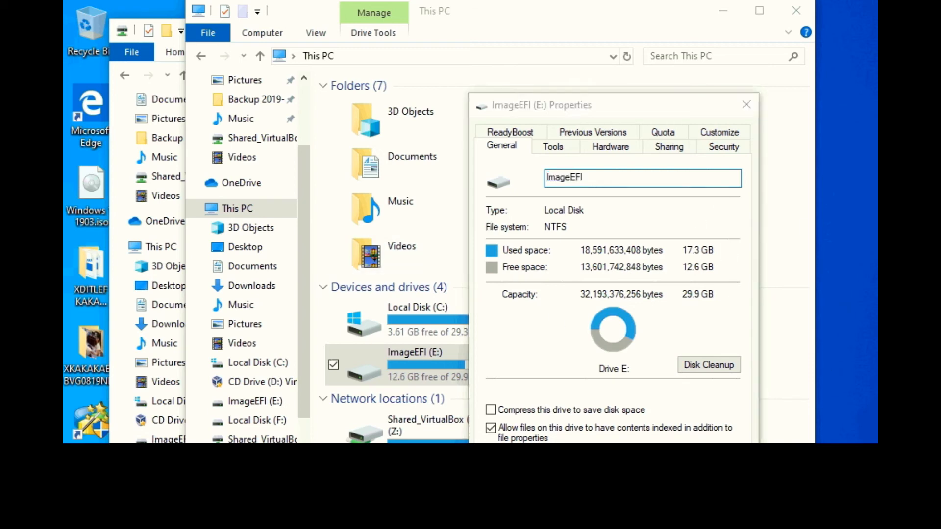